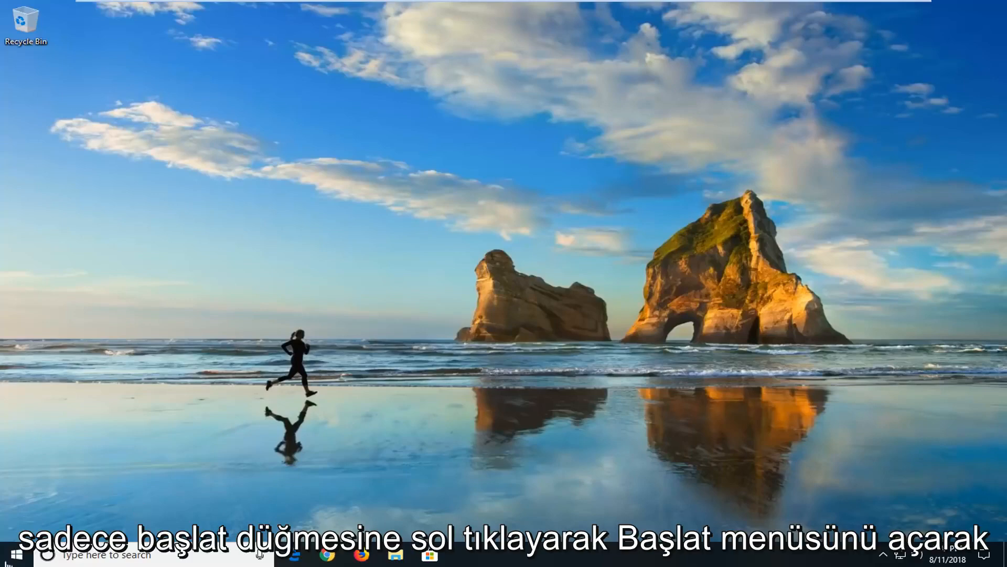
- Search for cmd and open Command Prompt as administrator, allowing it to make changes to the device
{"action": "left_click", "coordinate": [17, 555]}
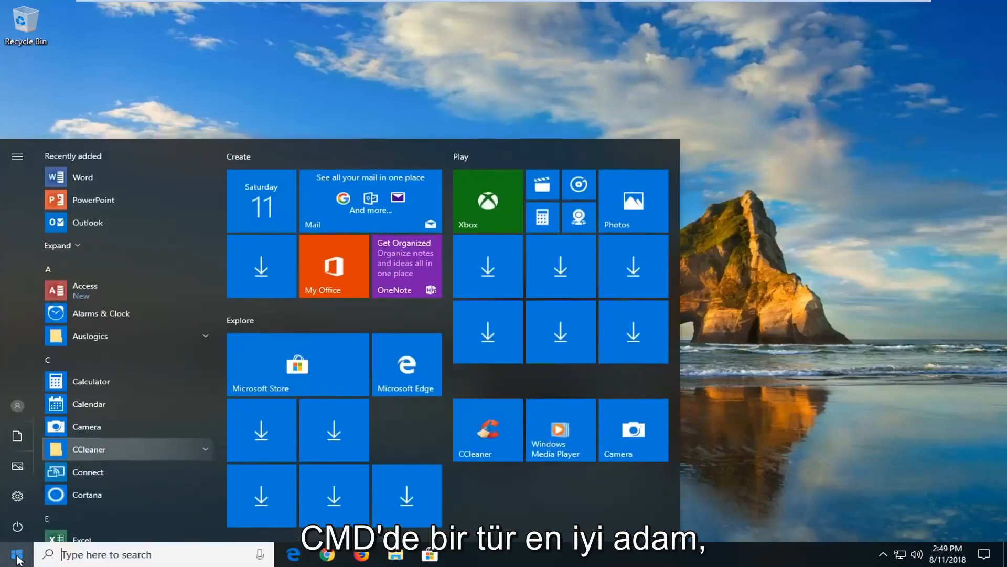
{"action": "type", "text": "cmd"}
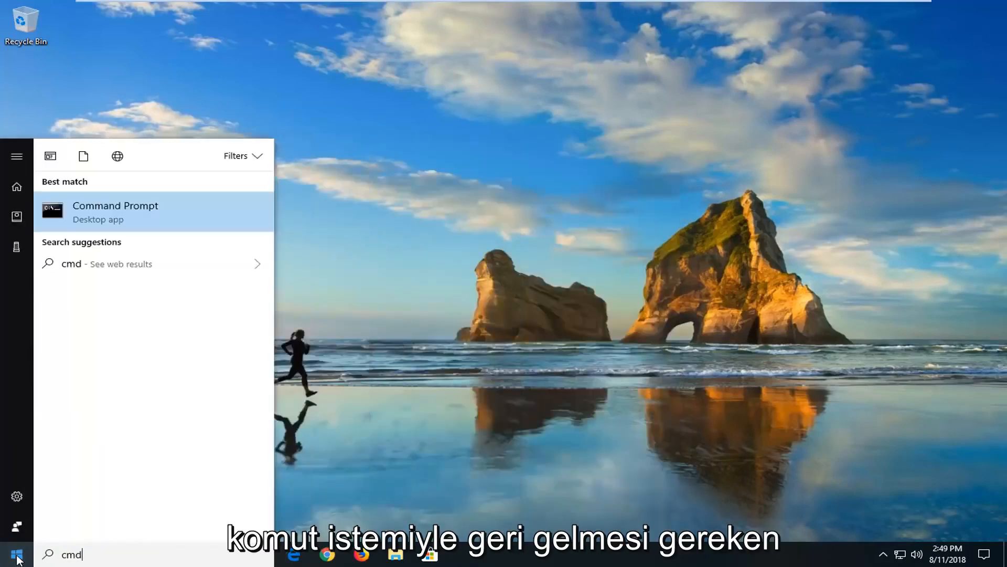
{"action": "right_click", "coordinate": [138, 219]}
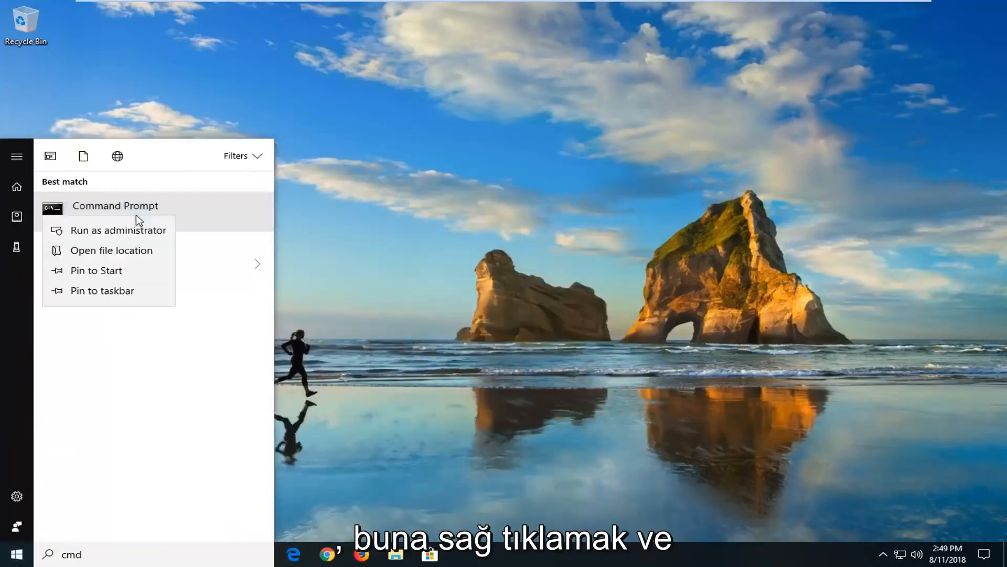
{"action": "left_click", "coordinate": [100, 230]}
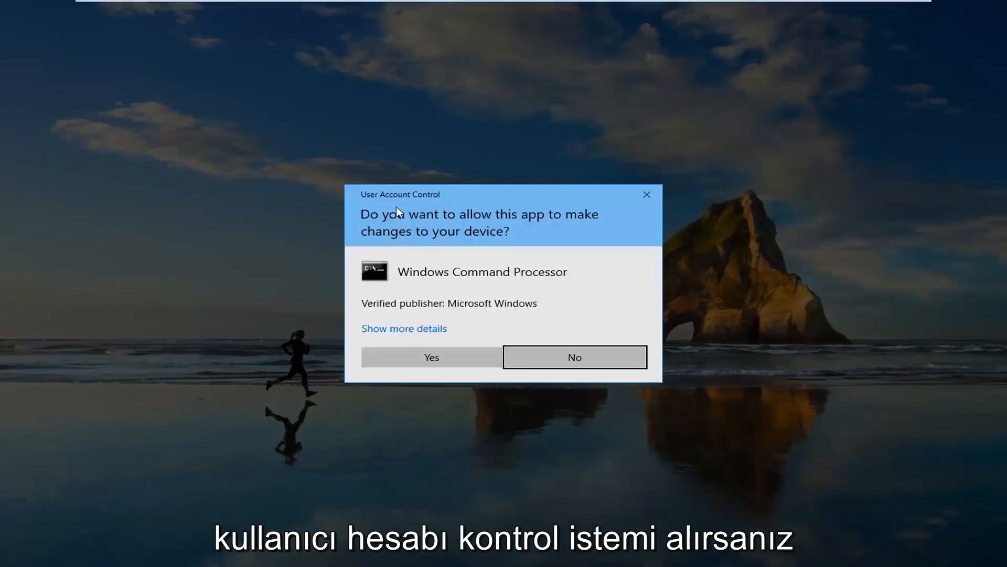
{"action": "left_click", "coordinate": [420, 357]}
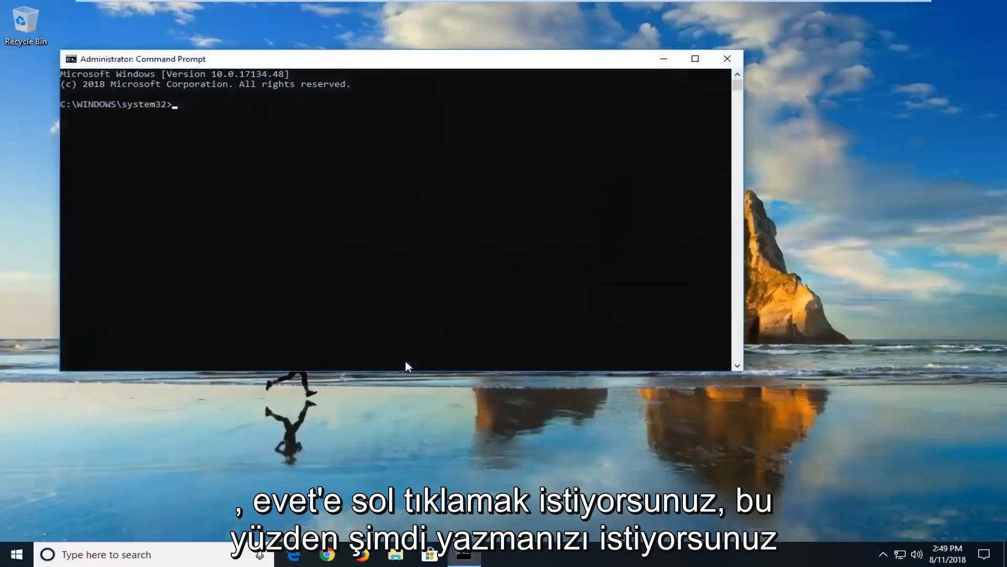
{"action": "left_click_drag", "start_coordinate": [295, 59], "coordinate": [412, 100]}
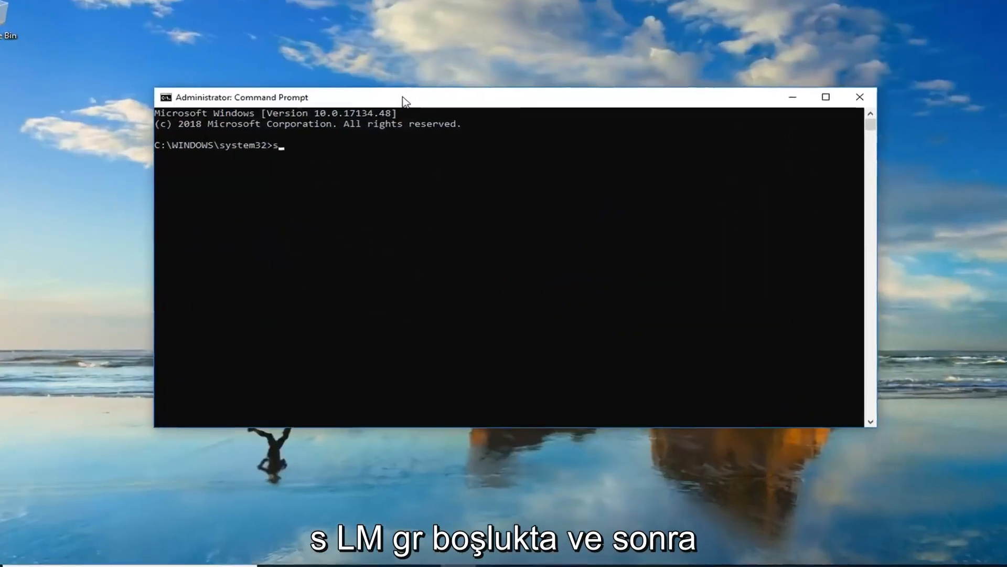
- Run the command slmgr -rearm, dismiss the Windows Script Host dialog and close Command Prompt
{"action": "type", "text": "sl"}
{"action": "type", "text": "mgr"}
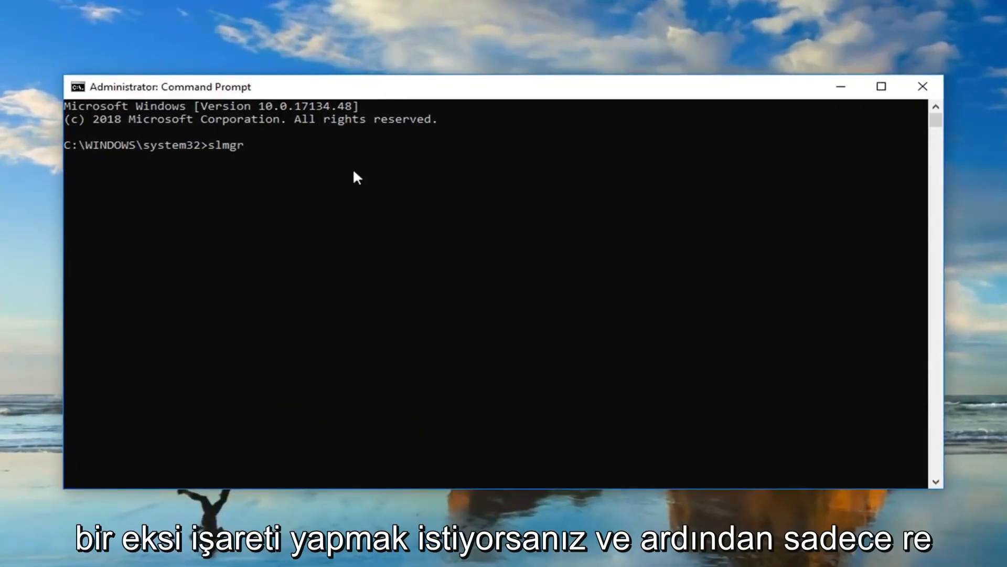
{"action": "type", "text": " -re"}
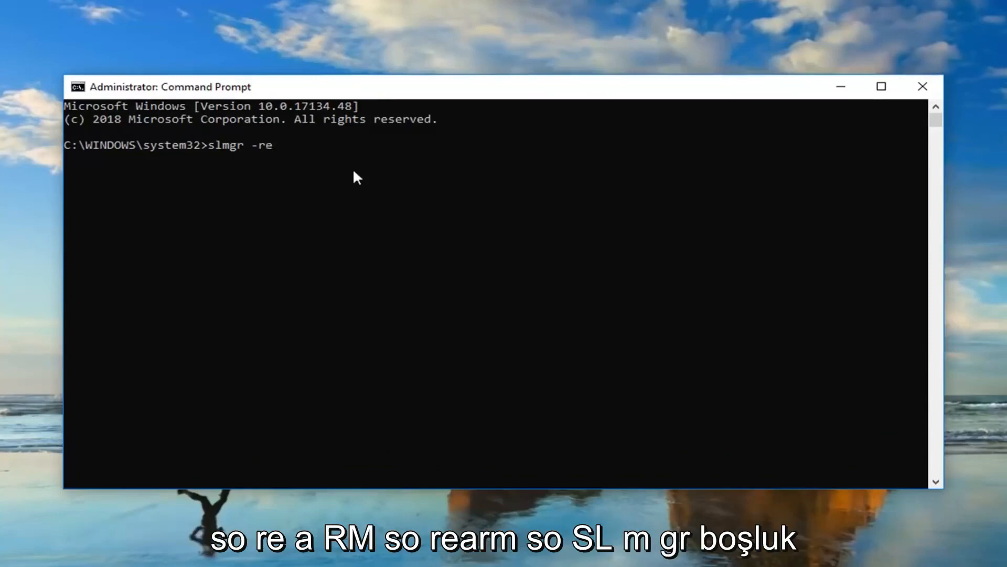
{"action": "type", "text": "arm"}
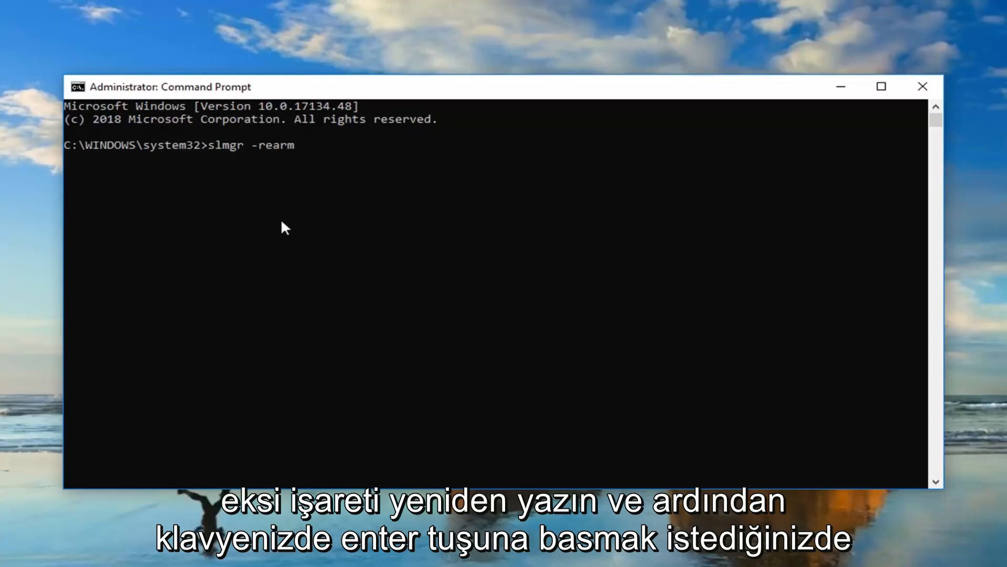
{"action": "key", "text": "Return"}
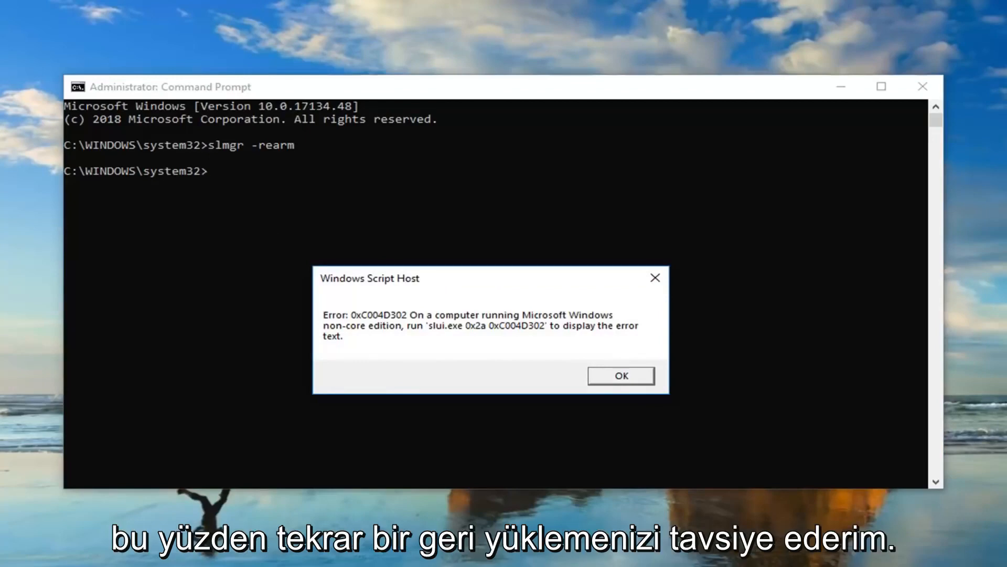
{"action": "left_click", "coordinate": [659, 276]}
{"action": "left_click", "coordinate": [917, 88]}
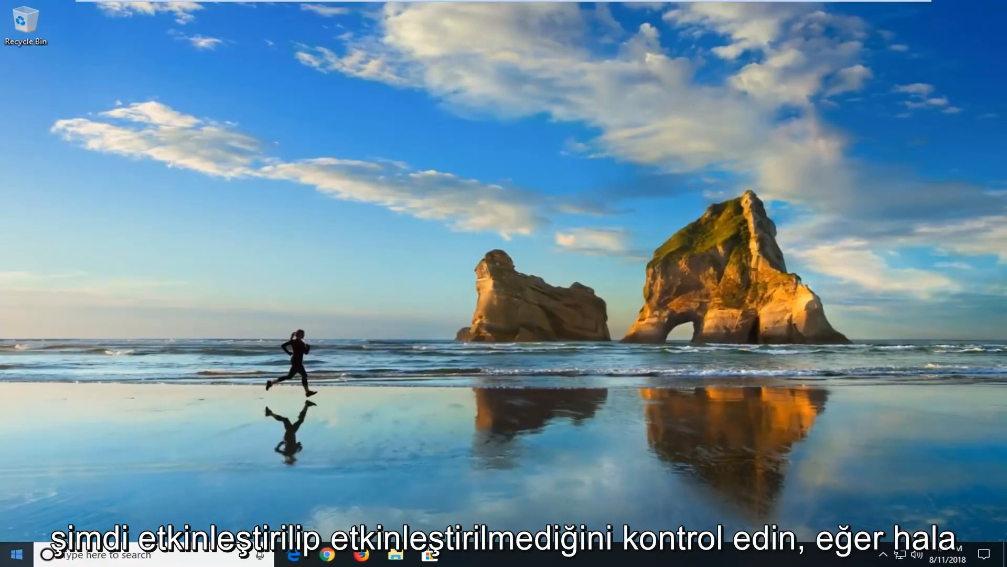
- Search for regedit and open Registry Editor as administrator, allowing it to make changes to the device
{"action": "left_click", "coordinate": [11, 557]}
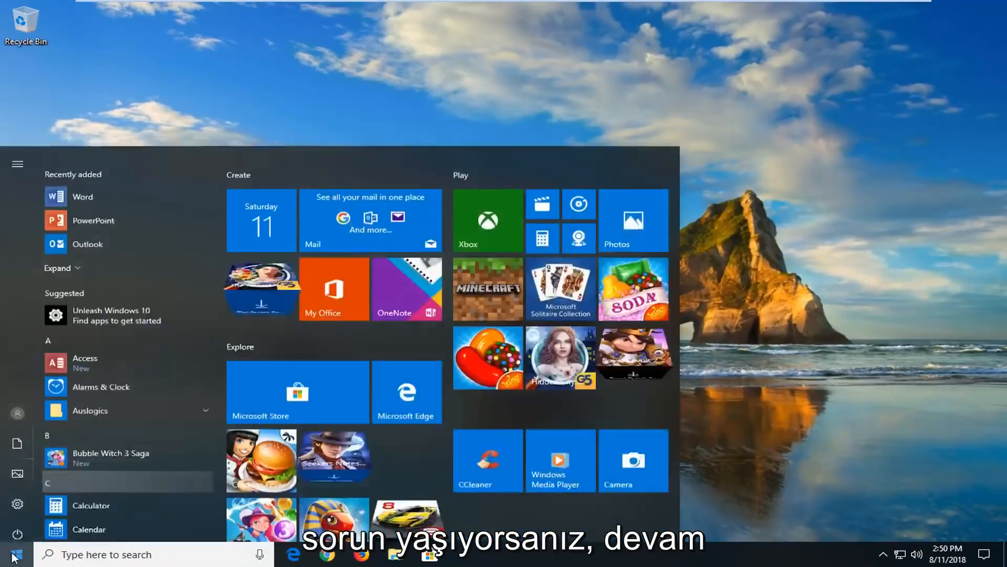
{"action": "type", "text": "regedit"}
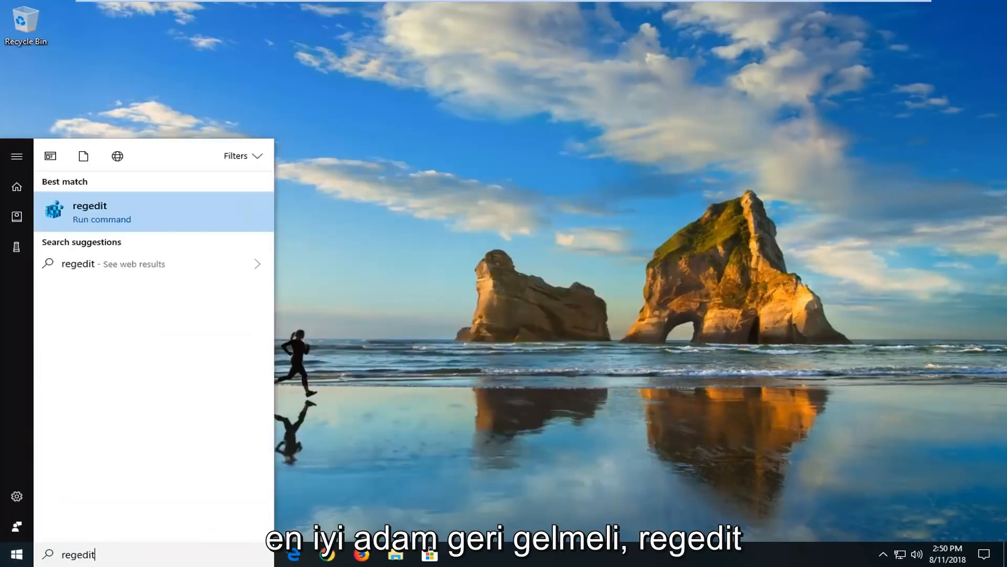
{"action": "right_click", "coordinate": [53, 214]}
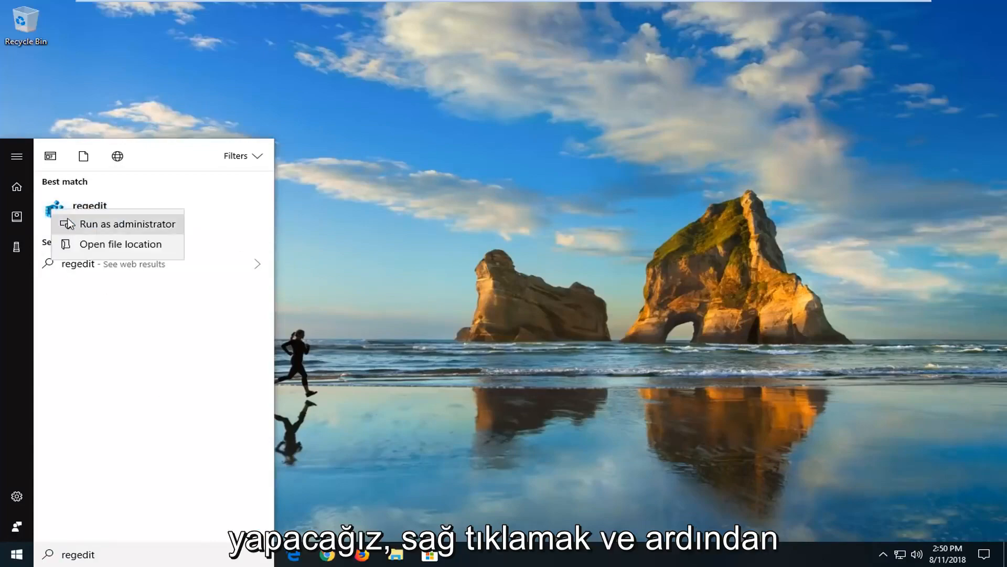
{"action": "left_click", "coordinate": [69, 224]}
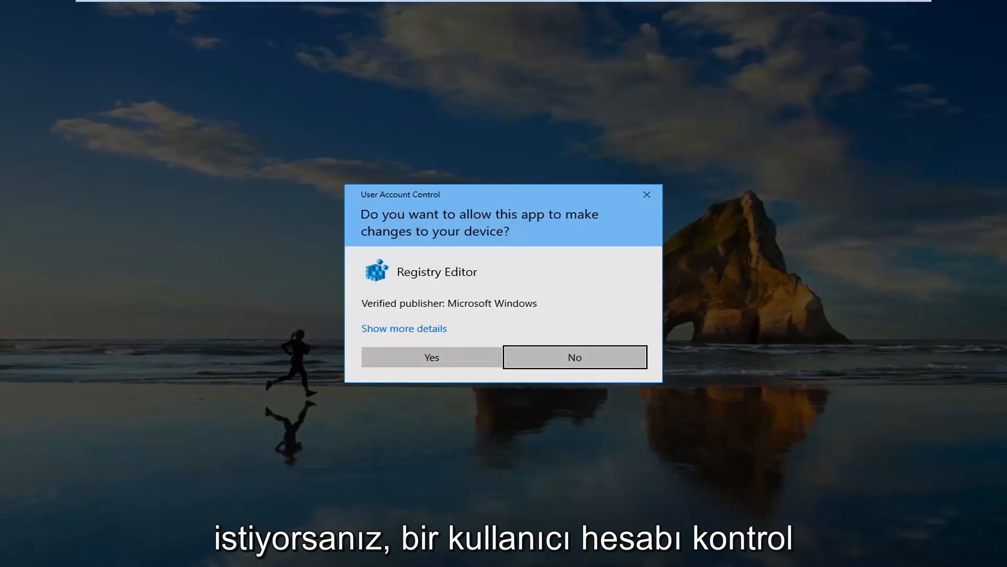
{"action": "left_click", "coordinate": [421, 358]}
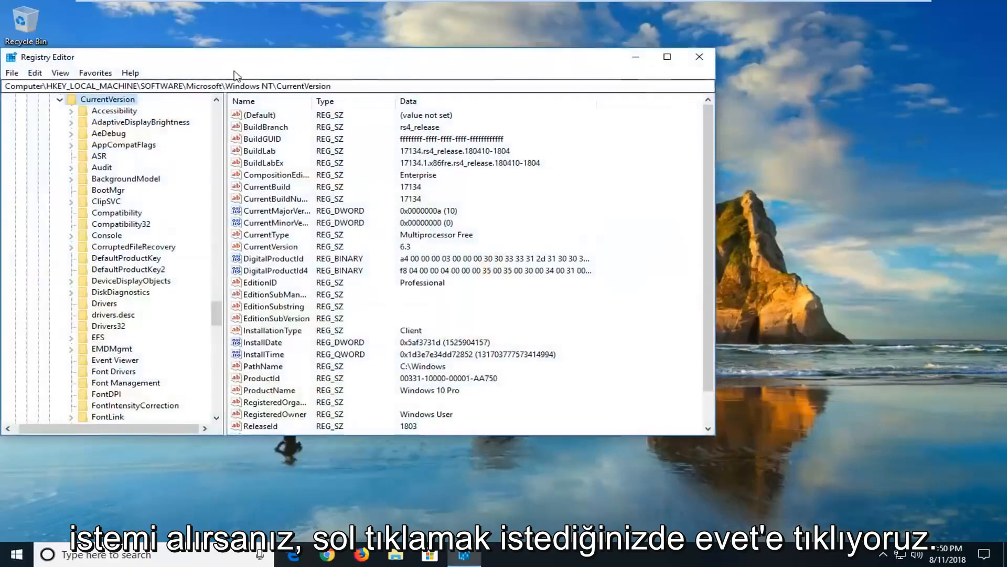
{"action": "left_click_drag", "start_coordinate": [239, 70], "coordinate": [418, 93]}
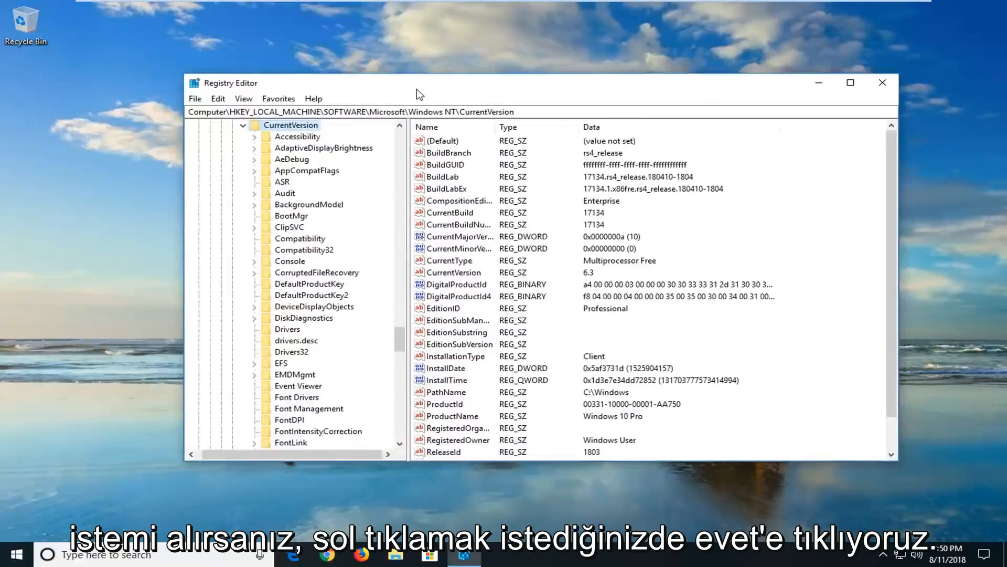
- Collapse the Microsoft, SOFTWARE and HKEY_LOCAL_MACHINE keys so that only the root hives are listed under Computer
{"action": "scroll", "coordinate": [235, 300], "scroll_direction": "up", "scroll_amount": 20}
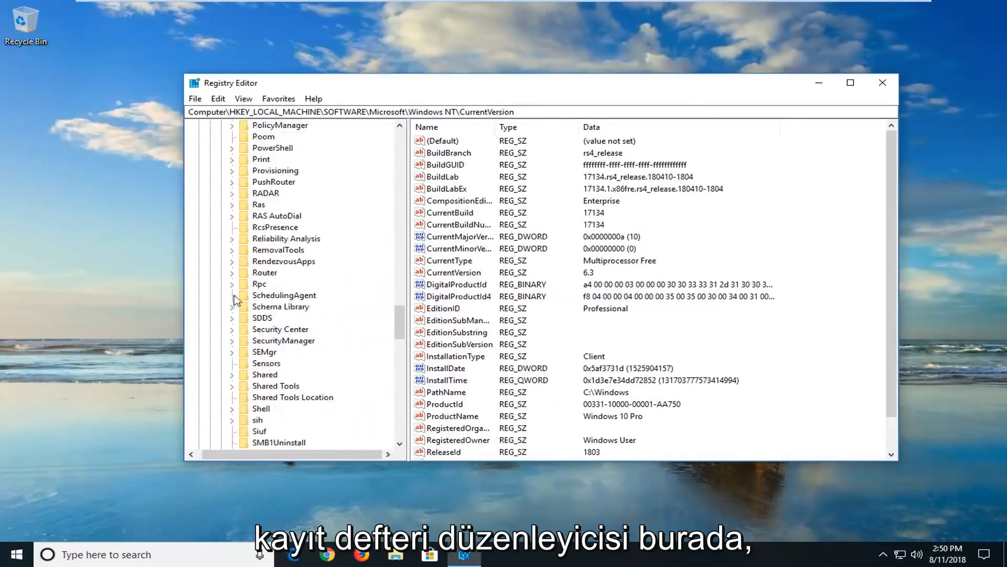
{"action": "scroll", "coordinate": [235, 300], "scroll_direction": "up", "scroll_amount": 20}
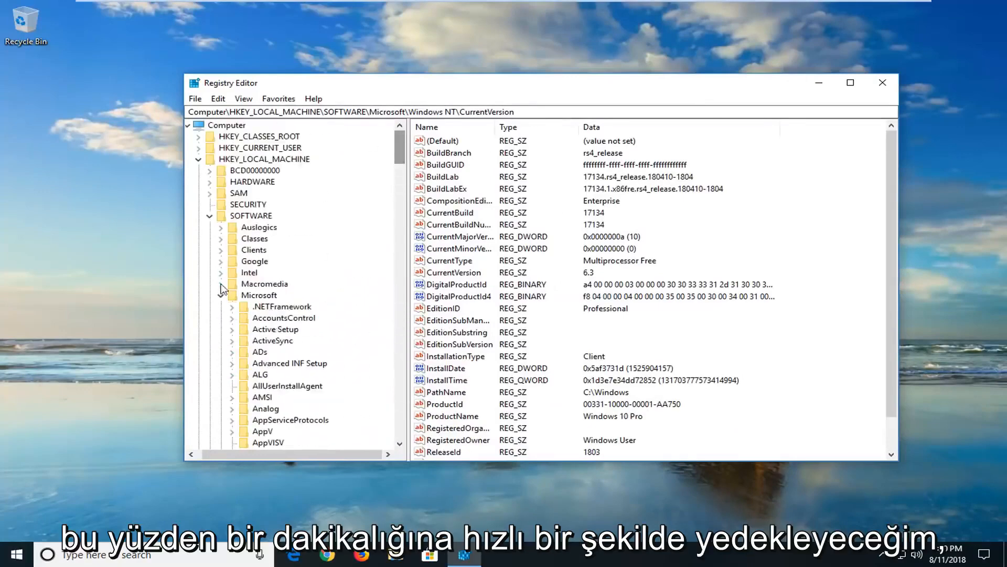
{"action": "left_click", "coordinate": [220, 295]}
{"action": "left_click", "coordinate": [210, 216]}
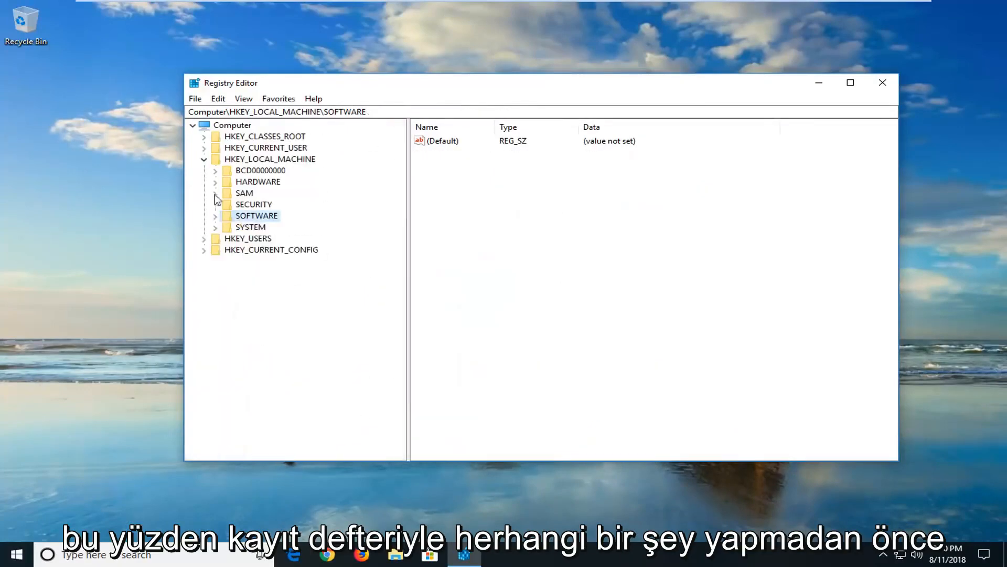
{"action": "left_click", "coordinate": [204, 159]}
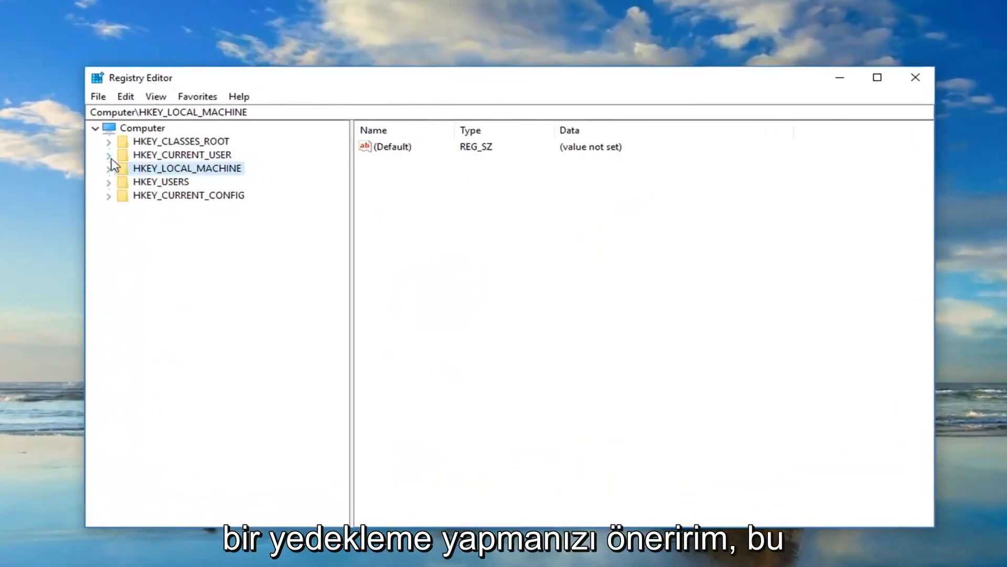
- View the registry export dialog for the HKEY_LOCAL_MACHINE branch and the registry import dialog, closing each without saving or opening a file
{"action": "left_click", "coordinate": [98, 97]}
{"action": "left_click", "coordinate": [119, 130]}
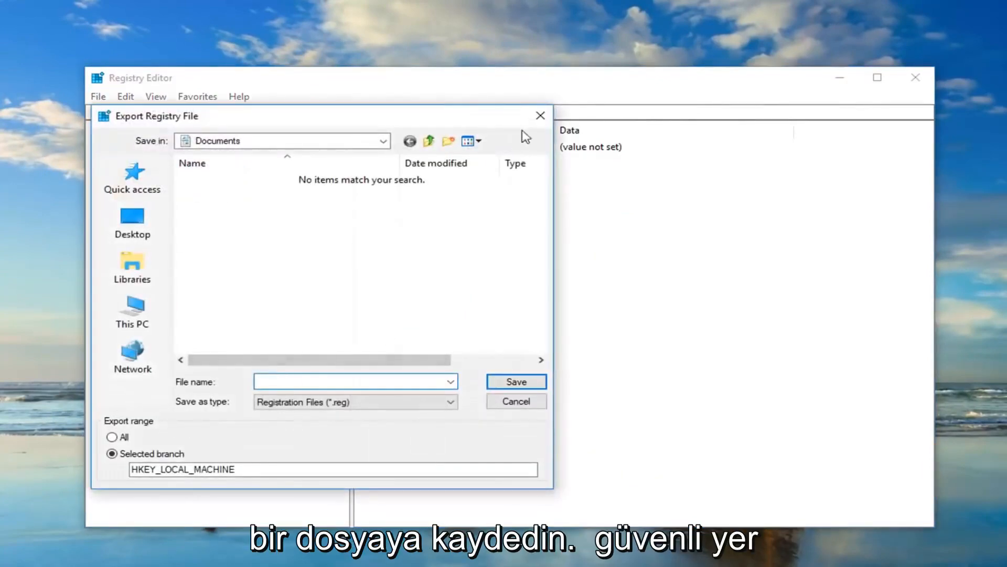
{"action": "left_click", "coordinate": [541, 116]}
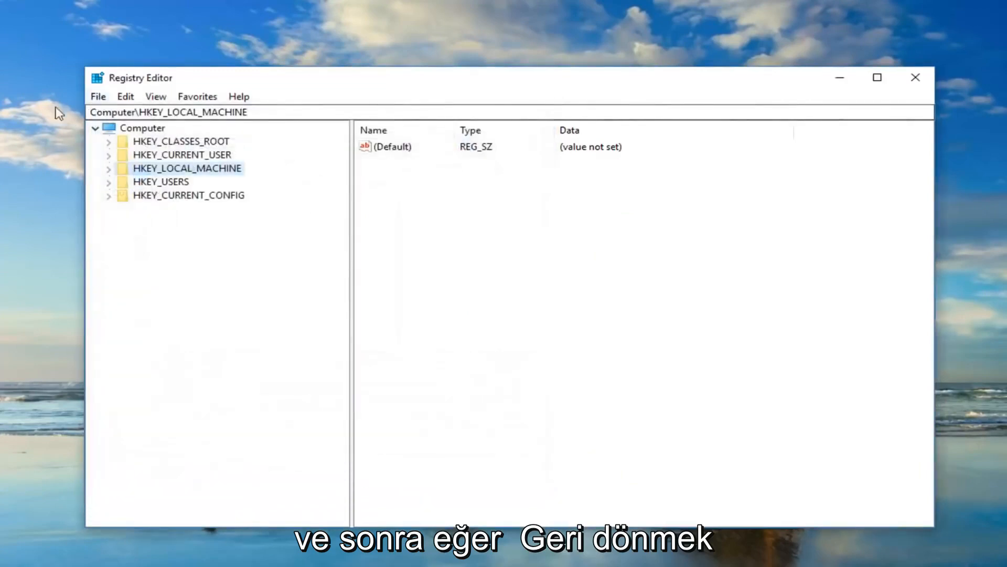
{"action": "left_click", "coordinate": [97, 100]}
{"action": "left_click", "coordinate": [118, 113]}
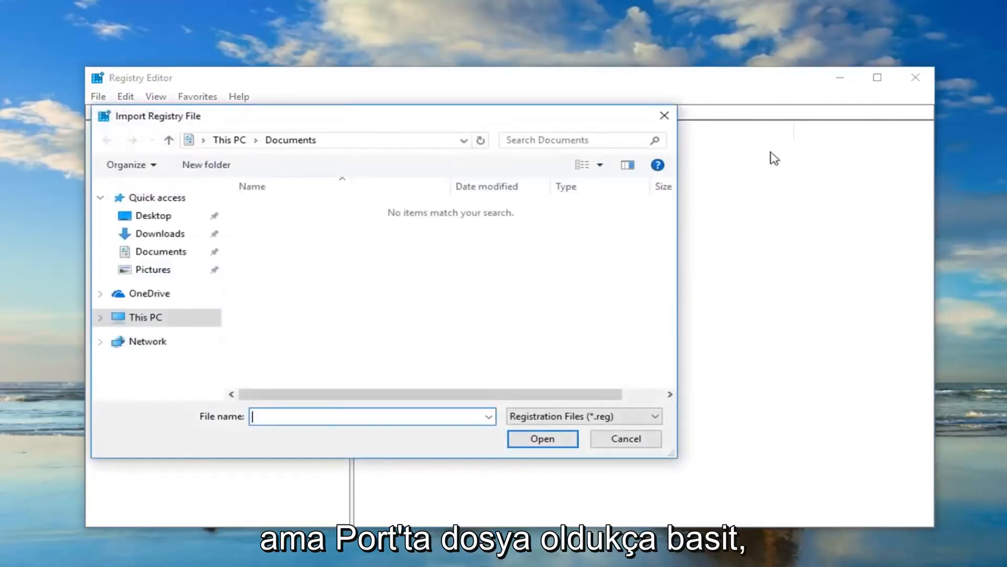
{"action": "left_click", "coordinate": [657, 125]}
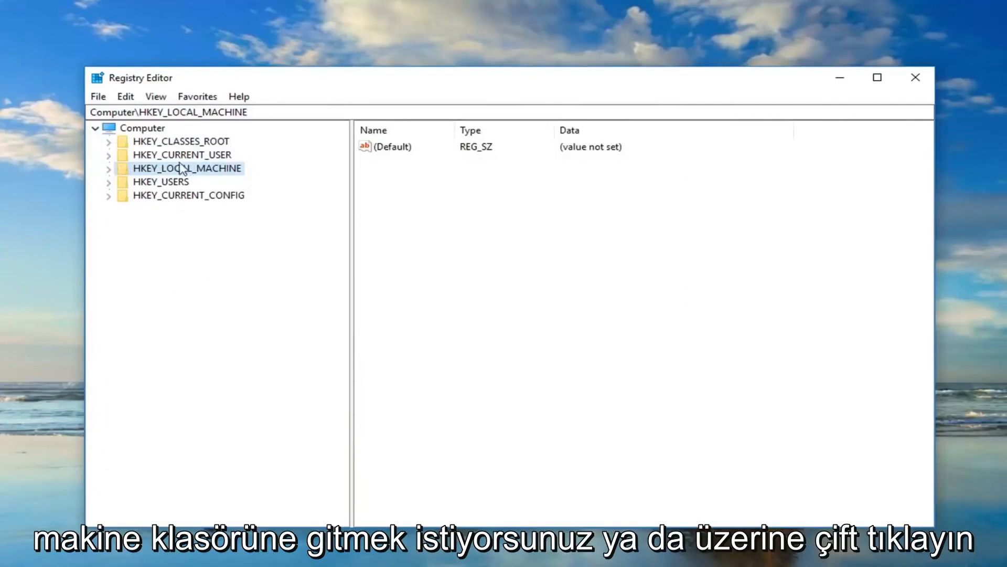
- Navigate to the key HKEY_LOCAL_MACHINE\SOFTWARE\Microsoft\Windows NT\CurrentVersion
{"action": "left_click", "coordinate": [109, 169]}
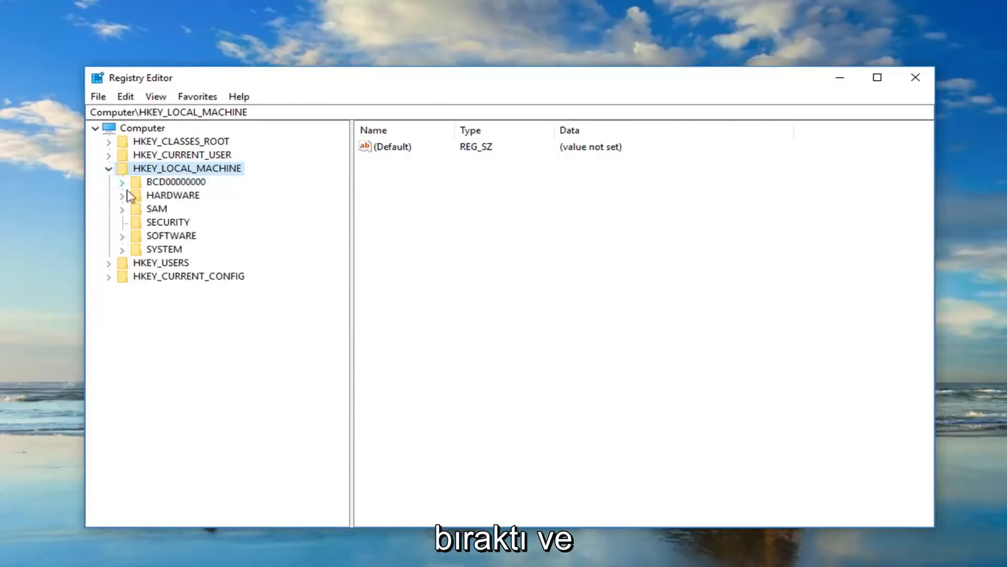
{"action": "double_click", "coordinate": [152, 236]}
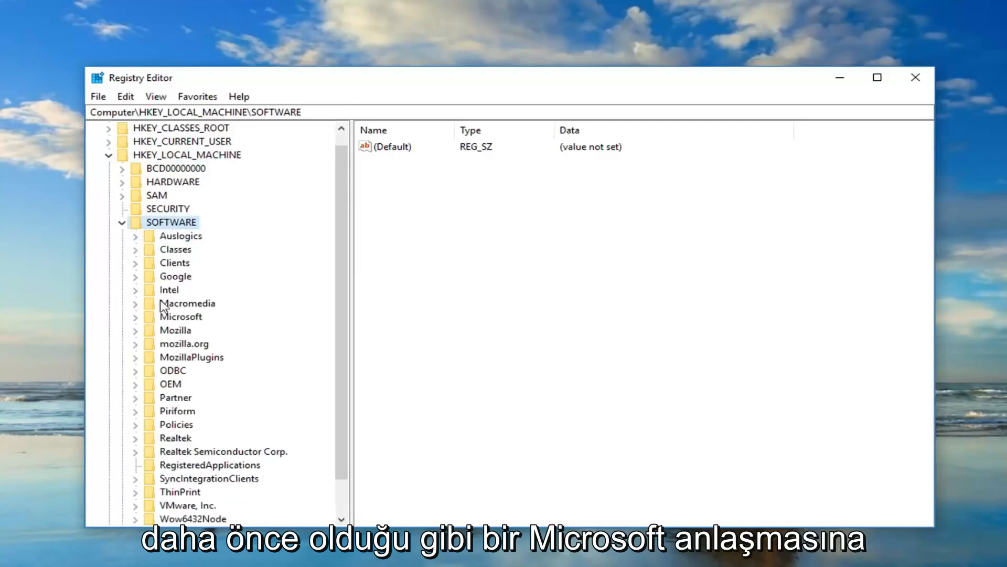
{"action": "double_click", "coordinate": [159, 317]}
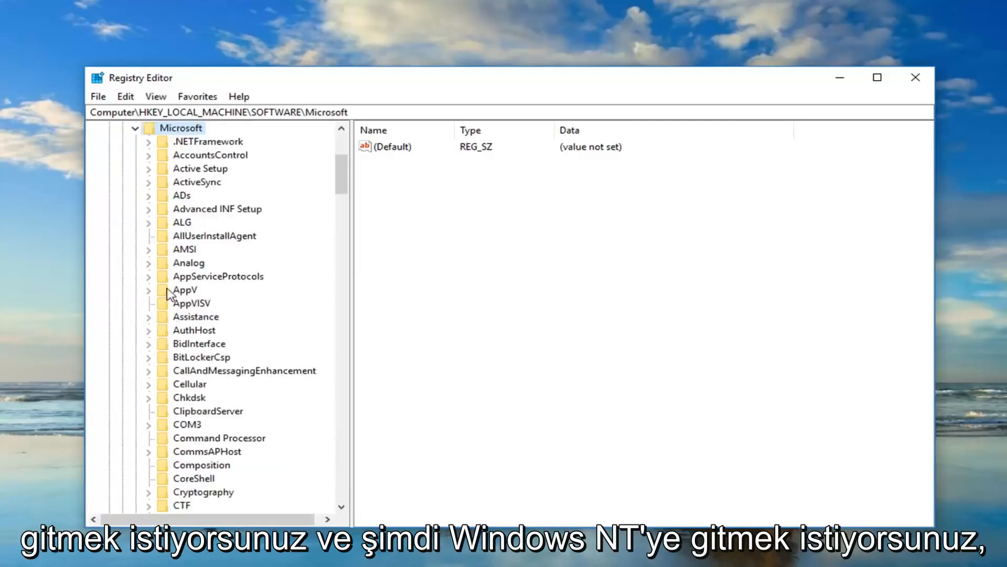
{"action": "scroll", "coordinate": [170, 294], "scroll_direction": "down", "scroll_amount": 20}
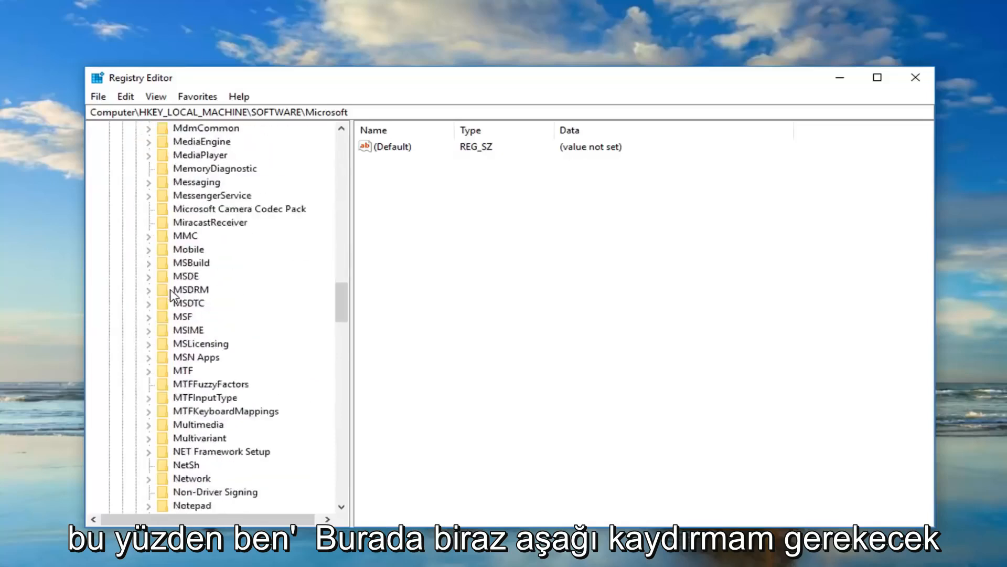
{"action": "scroll", "coordinate": [170, 294], "scroll_direction": "down", "scroll_amount": 20}
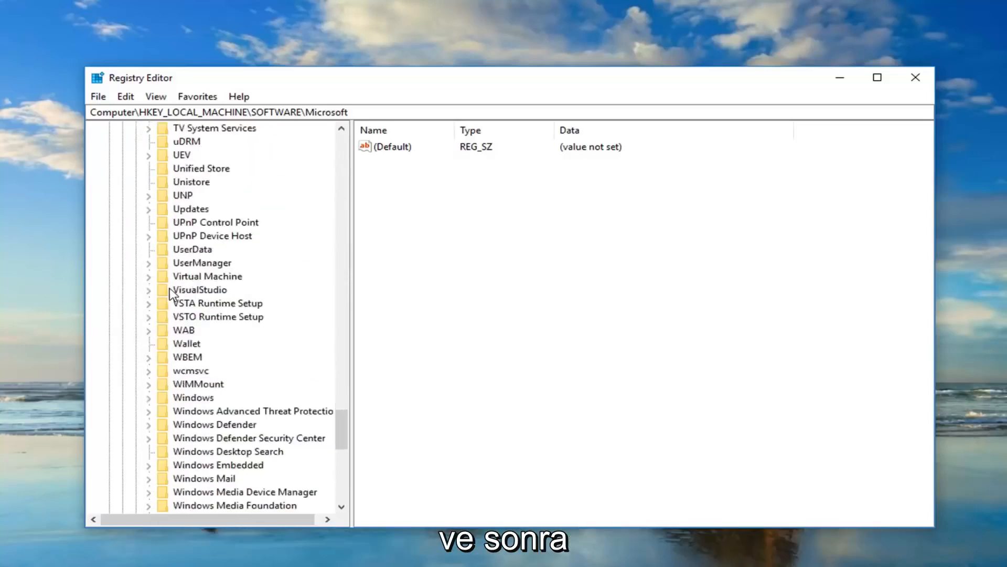
{"action": "scroll", "coordinate": [170, 294], "scroll_direction": "down", "scroll_amount": 2}
{"action": "left_click", "coordinate": [204, 466]}
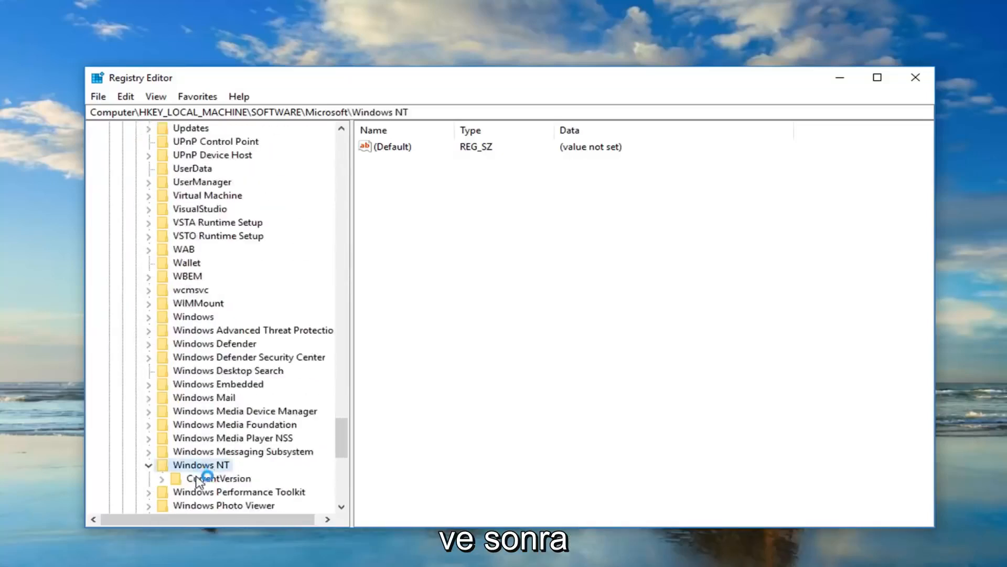
{"action": "left_click", "coordinate": [204, 478]}
{"action": "left_click", "coordinate": [178, 465]}
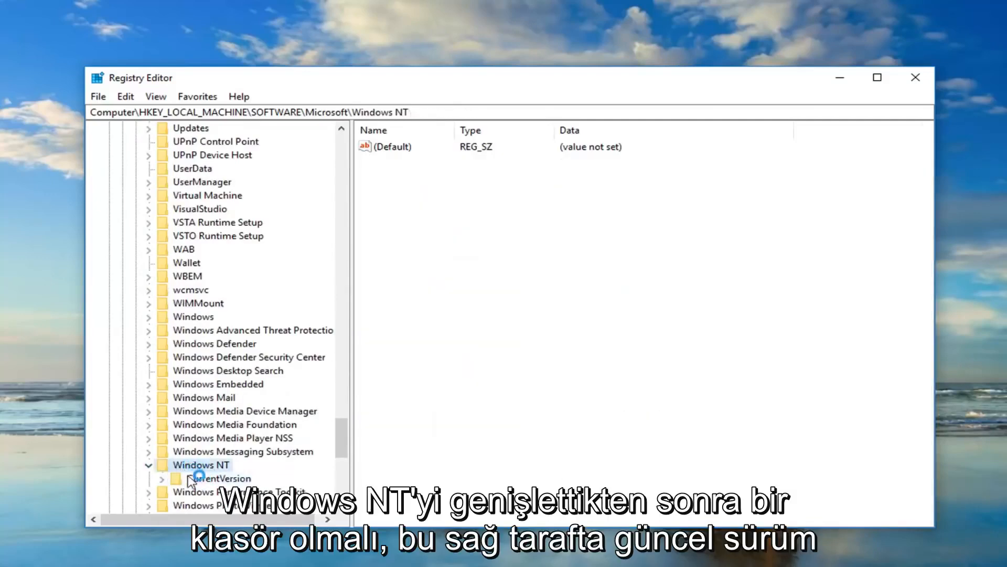
{"action": "left_click", "coordinate": [191, 478]}
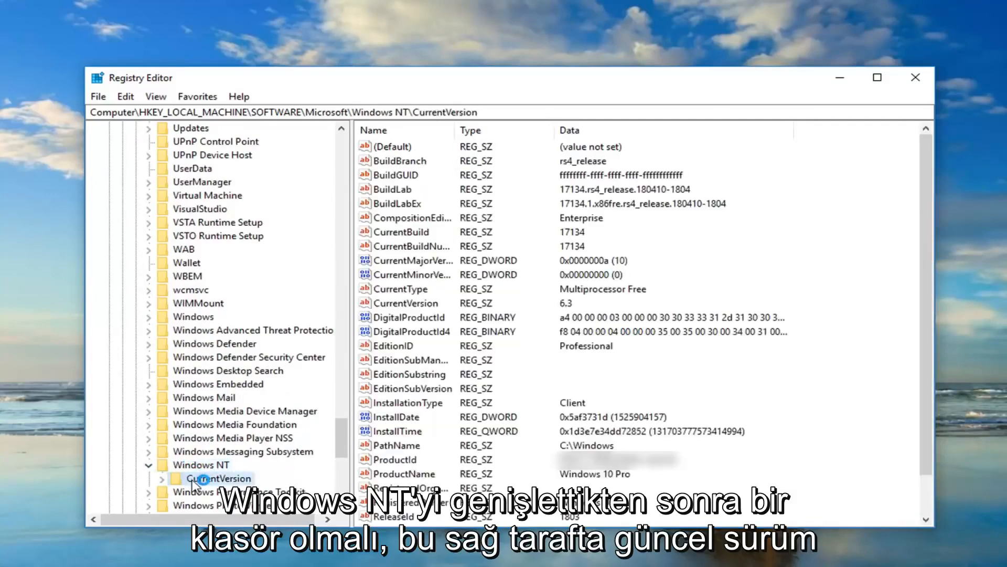
- Open the ProductId string value of the CurrentVersion key, check its value data and accept the dialog
{"action": "double_click", "coordinate": [389, 460]}
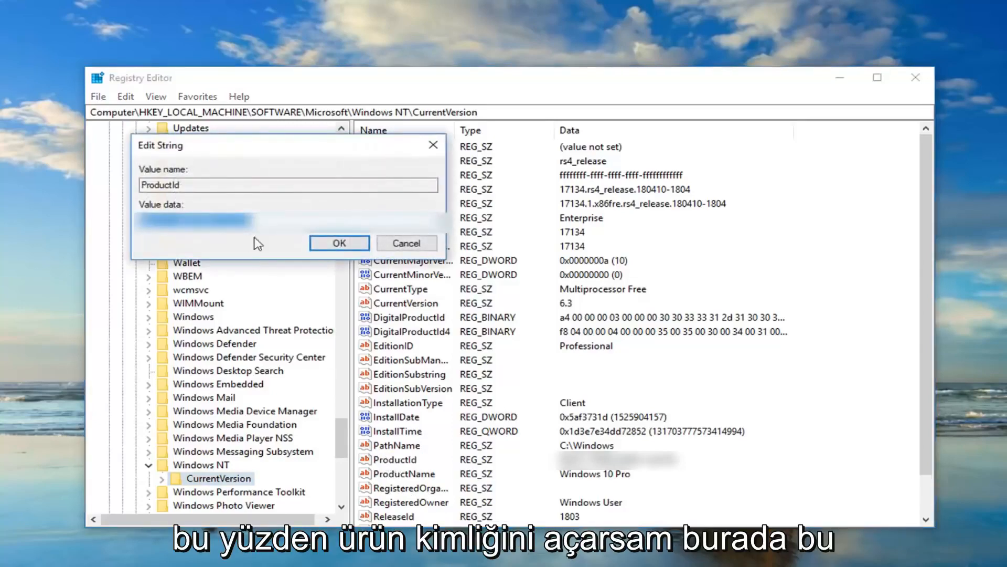
{"action": "left_click", "coordinate": [248, 220]}
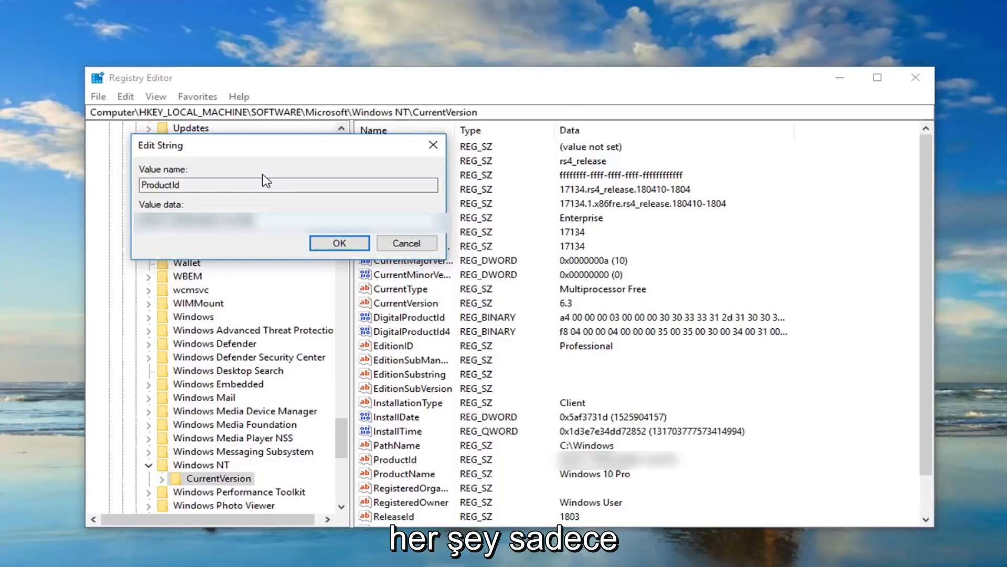
{"action": "left_click", "coordinate": [339, 243]}
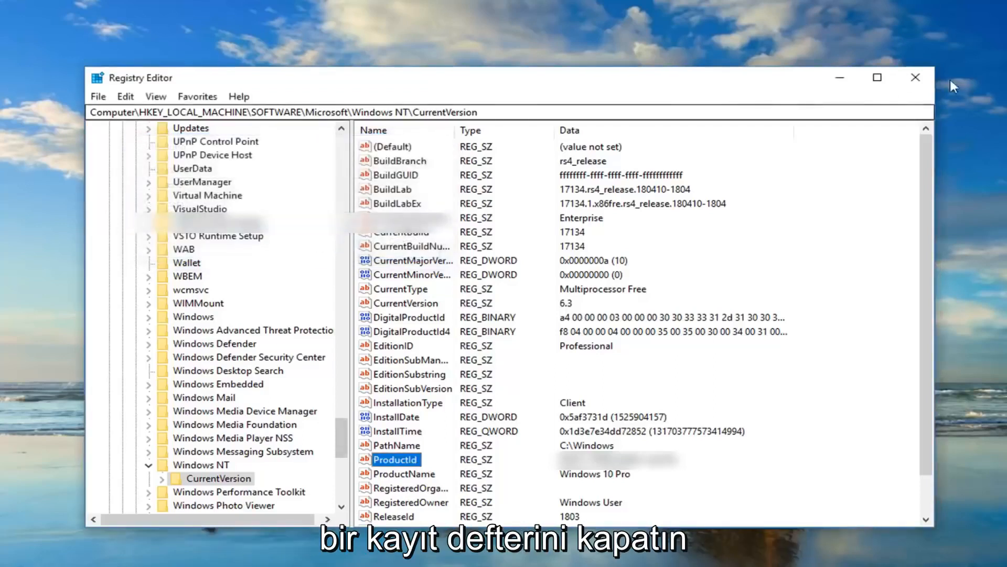